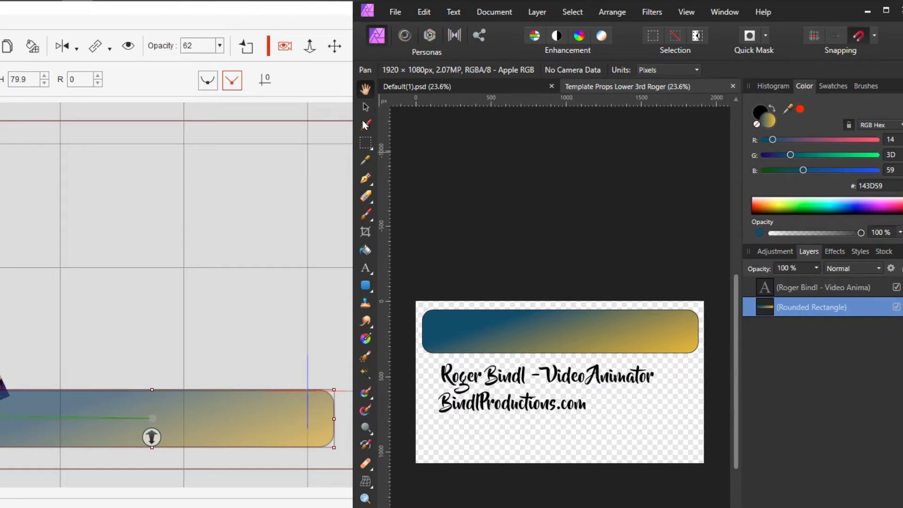
- Copy the gradient rounded rectangle from the lower-third template document into Default(1).psd and move it down to the middle of the canvas
{"action": "left_click", "coordinate": [366, 109]}
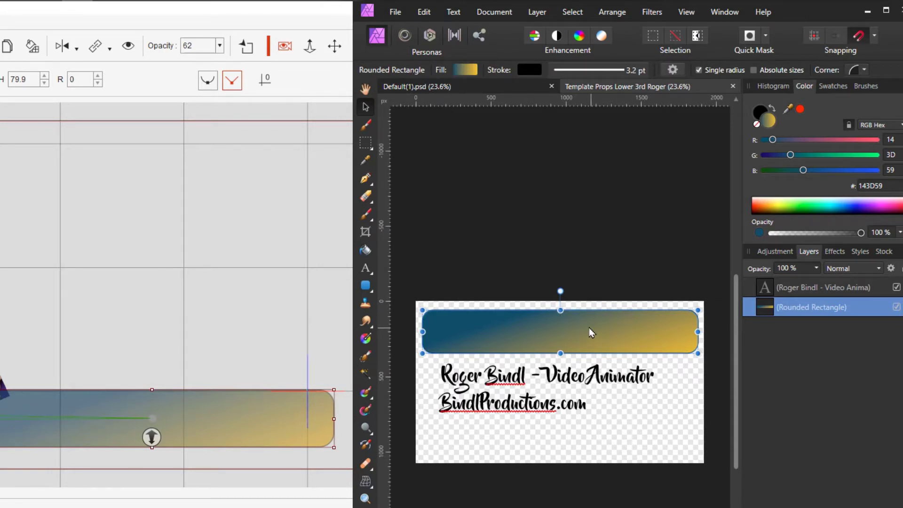
{"action": "left_click", "coordinate": [466, 89]}
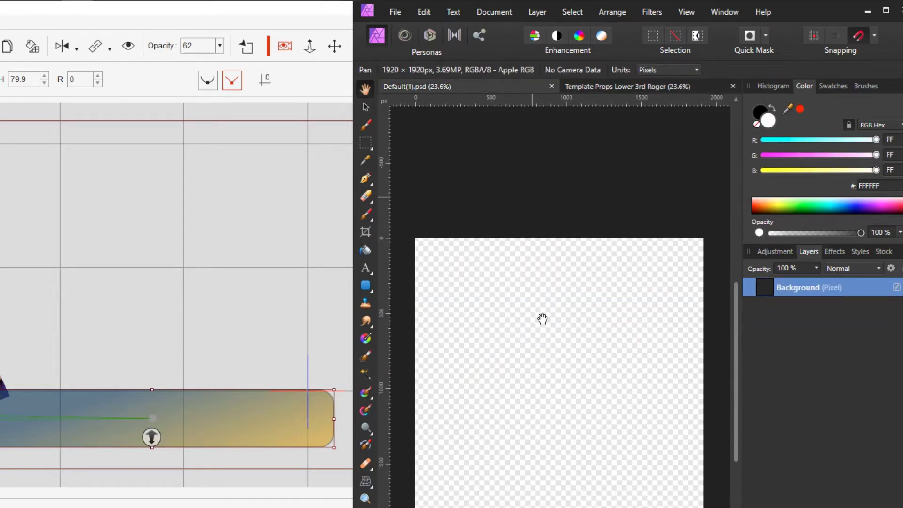
{"action": "key", "text": "ctrl+v"}
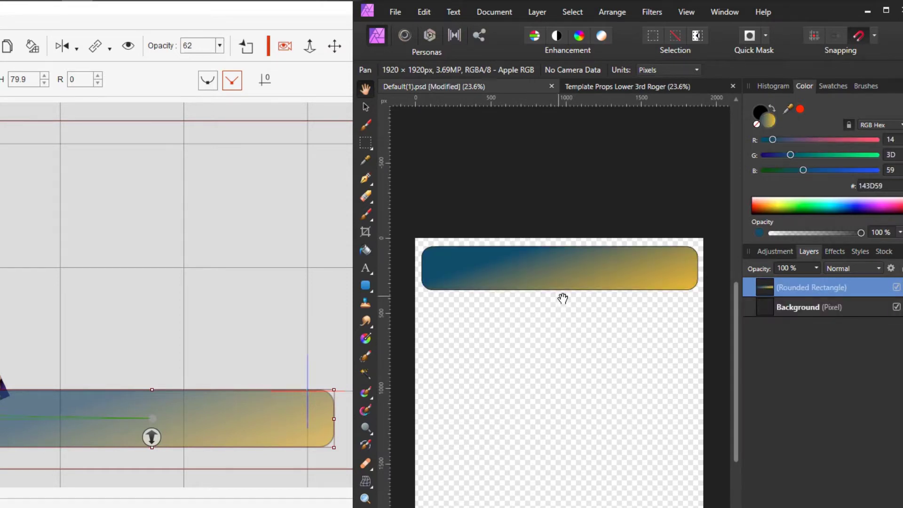
{"action": "left_click_drag", "start_coordinate": [559, 272], "coordinate": [532, 386]}
{"action": "key", "text": "v"}
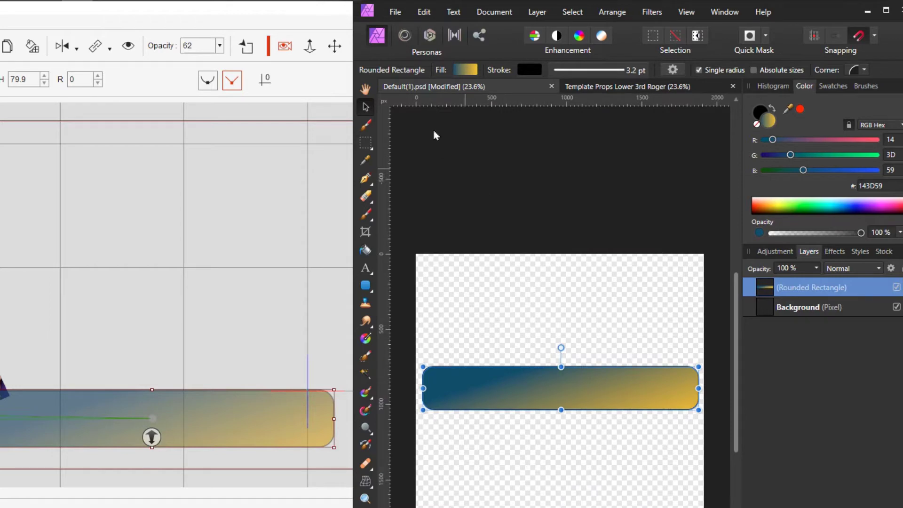
- Save Default(1).psd and bring it into Cartoon Animator as a prop
{"action": "left_click", "coordinate": [394, 14]}
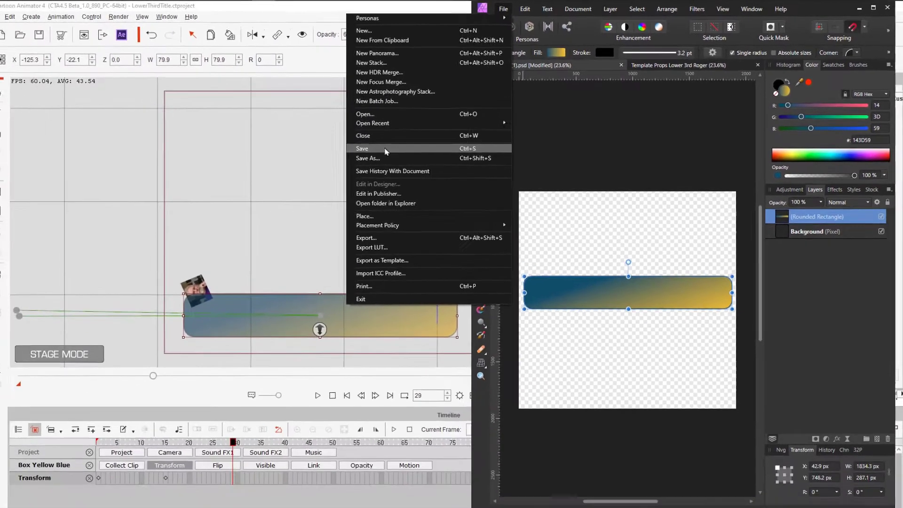
{"action": "left_click", "coordinate": [249, 193]}
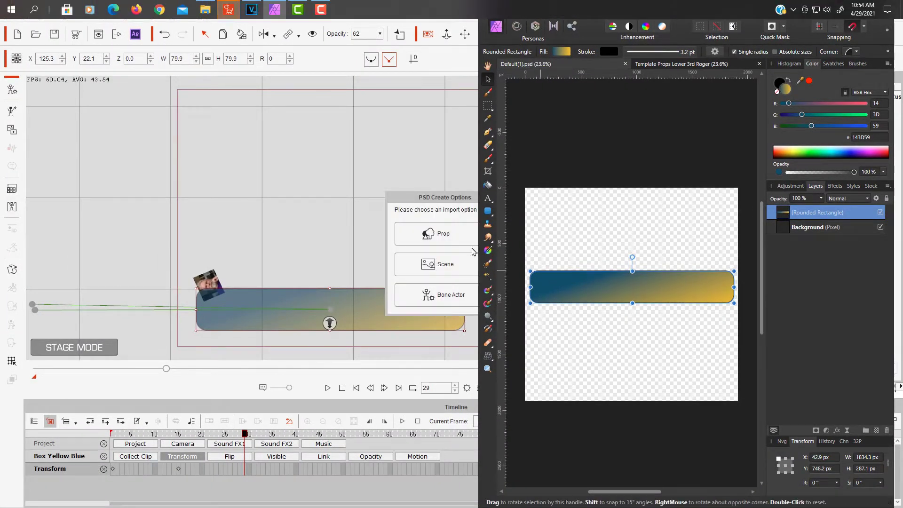
{"action": "left_click", "coordinate": [454, 238]}
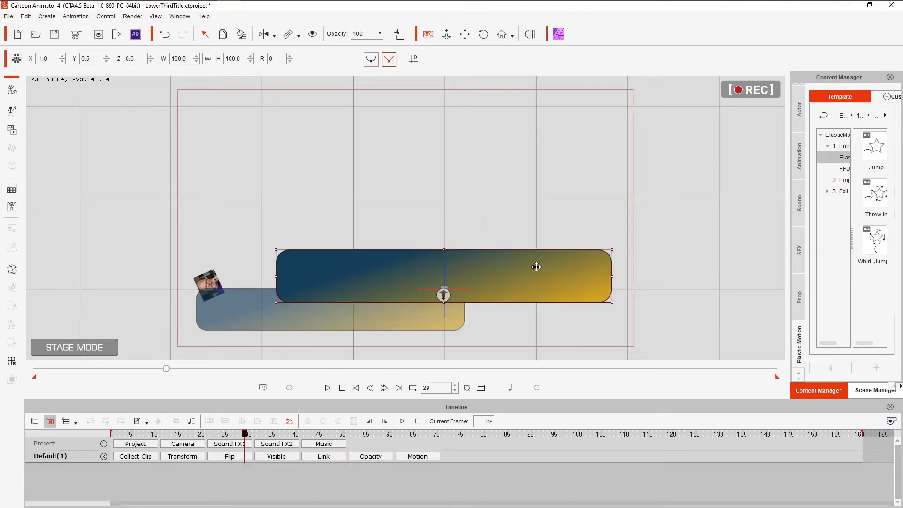
- Delete the newly imported gradient box from the stage, leaving the smaller lower-third box
{"action": "left_click", "coordinate": [430, 235]}
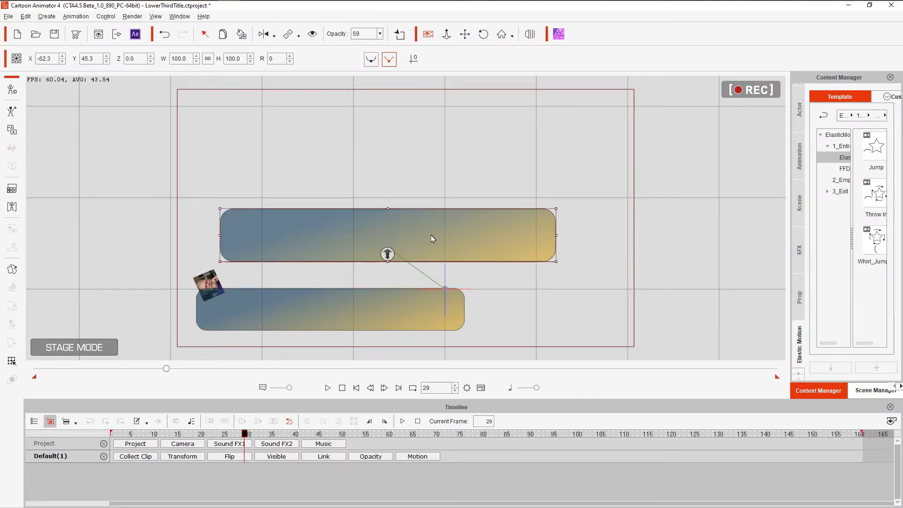
{"action": "key", "text": "Delete"}
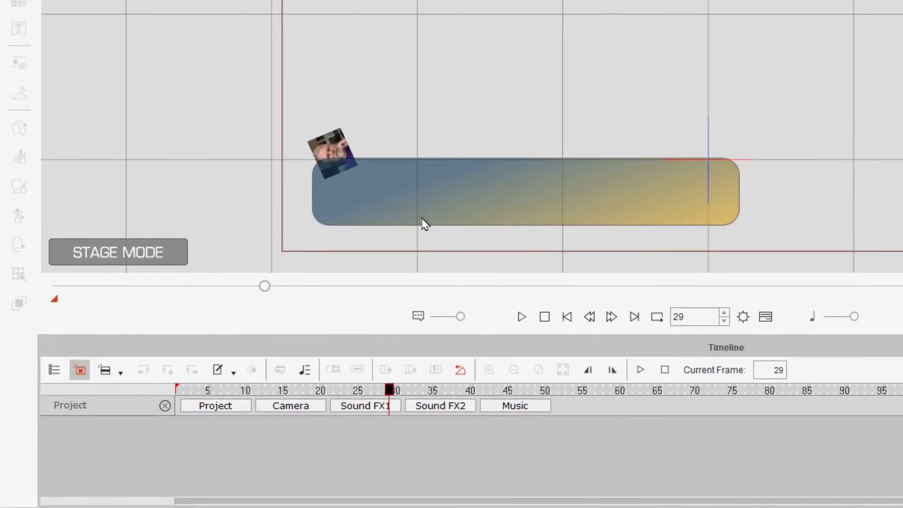
- Select the Box Yellow Blue prop and scrub through its Transform keyframes from the start to frame 36
{"action": "left_click", "coordinate": [268, 325]}
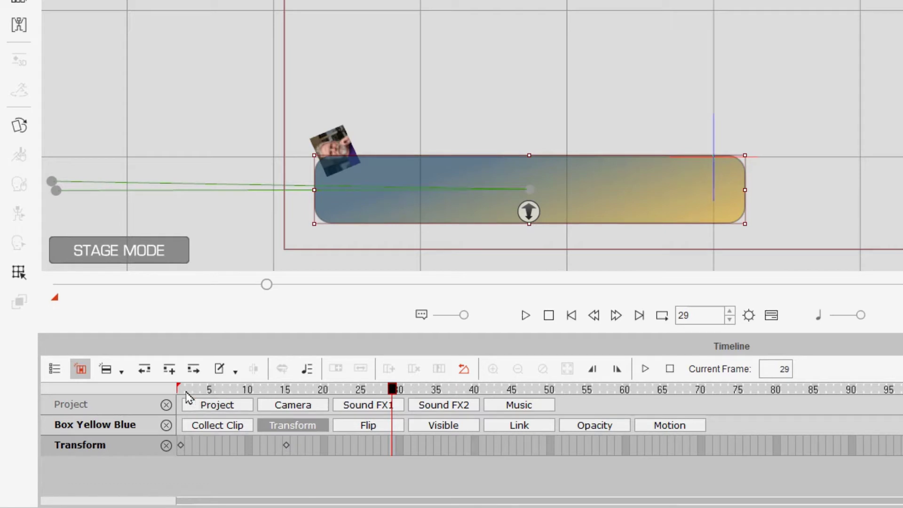
{"action": "left_click_drag", "start_coordinate": [183, 389], "coordinate": [285, 404]}
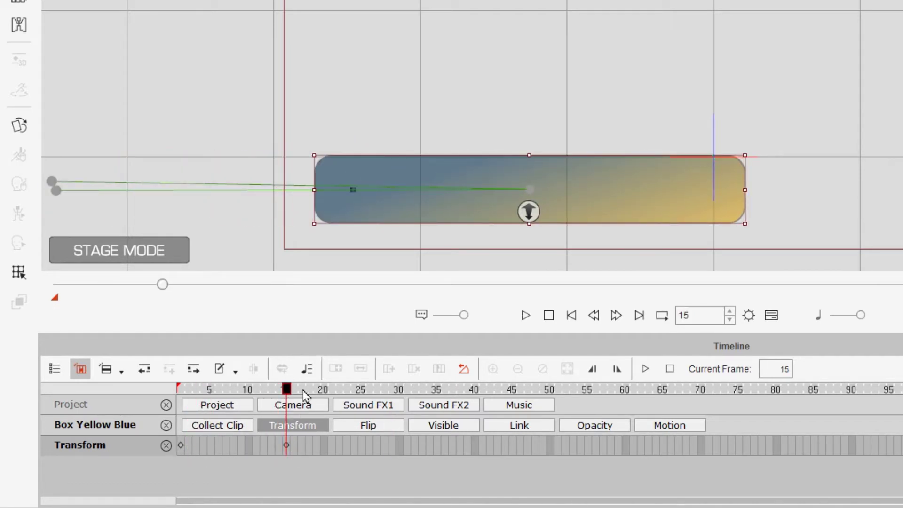
{"action": "left_click_drag", "start_coordinate": [306, 400], "coordinate": [449, 416]}
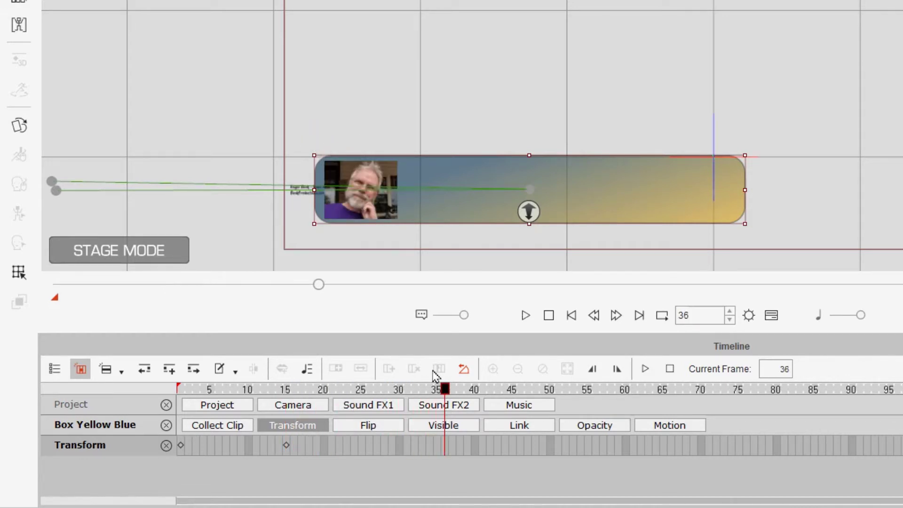
- Select the portrait logo and examine its Transform, Visible and Motion tracks in the timeline
{"action": "left_click", "coordinate": [439, 405]}
{"action": "left_click", "coordinate": [371, 175]}
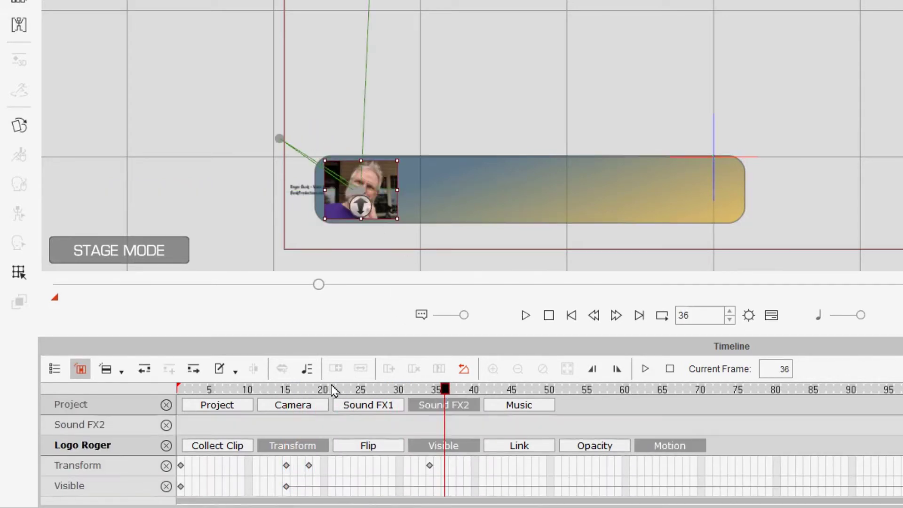
{"action": "left_click_drag", "start_coordinate": [294, 404], "coordinate": [376, 408]}
{"action": "scroll", "coordinate": [437, 500], "scroll_direction": "down", "scroll_amount": 1}
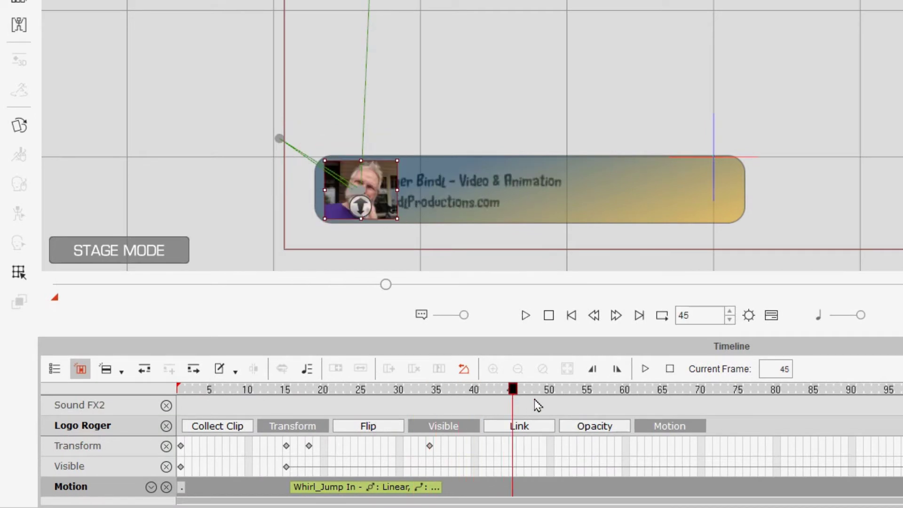
- Select the subtitle text, show its Transform track and scrub through its entrance to frame 66
{"action": "left_click", "coordinate": [539, 174]}
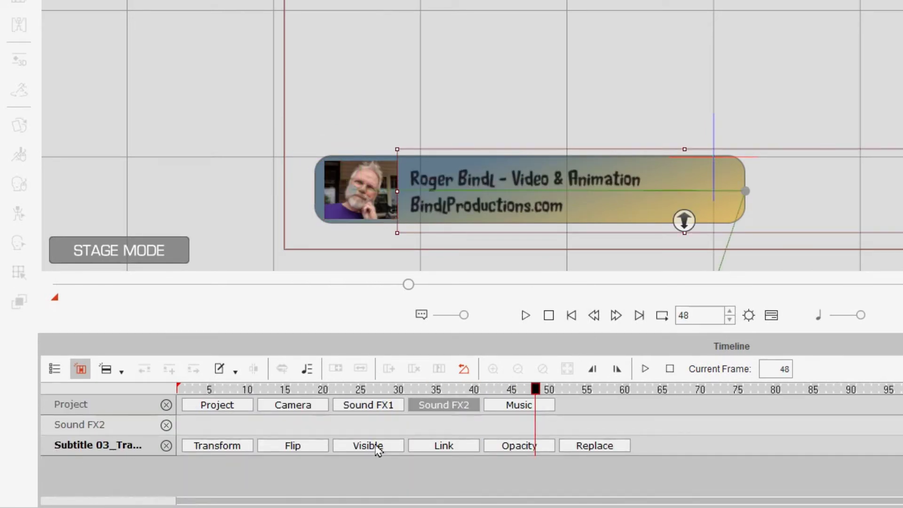
{"action": "left_click", "coordinate": [224, 447]}
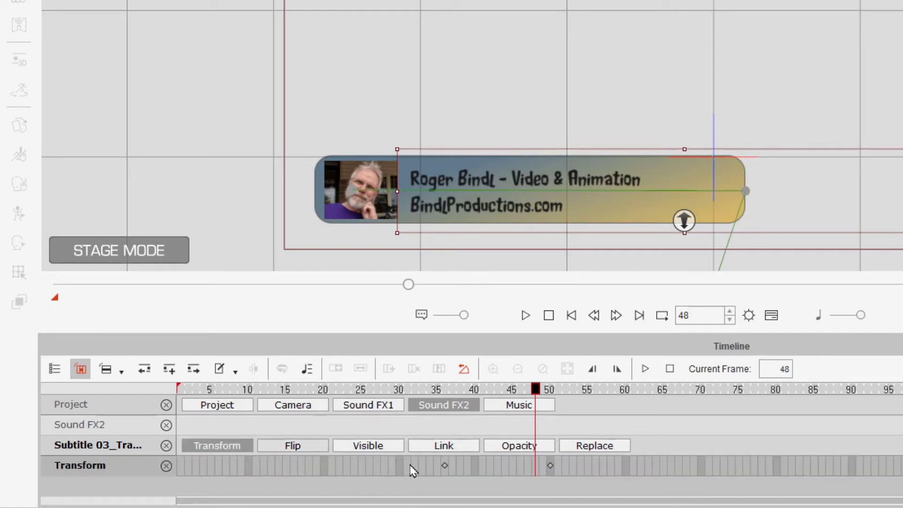
{"action": "left_click", "coordinate": [452, 391]}
{"action": "left_click_drag", "start_coordinate": [453, 395], "coordinate": [581, 418]}
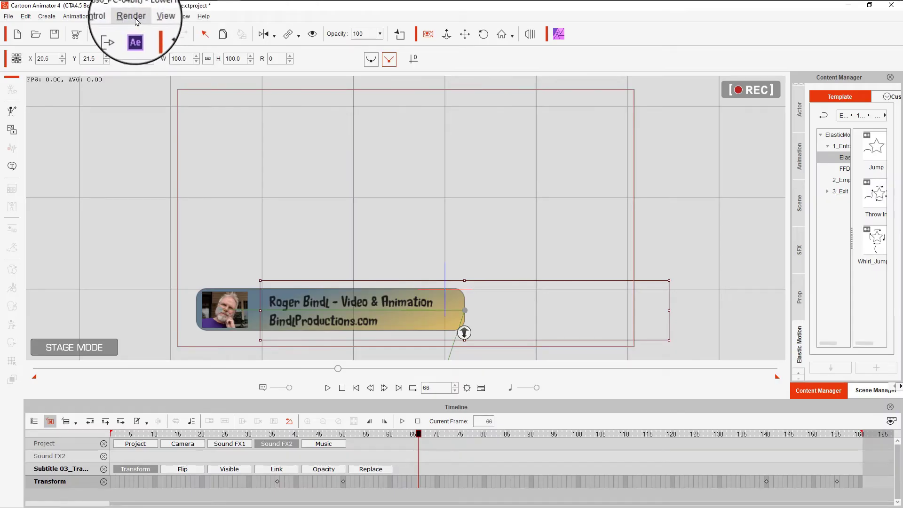
- Render the whole project as a transparent 1920x1080 MOV video at 30 fps, overwriting LowerThirdTitle-Roger.mov
{"action": "left_click", "coordinate": [130, 16]}
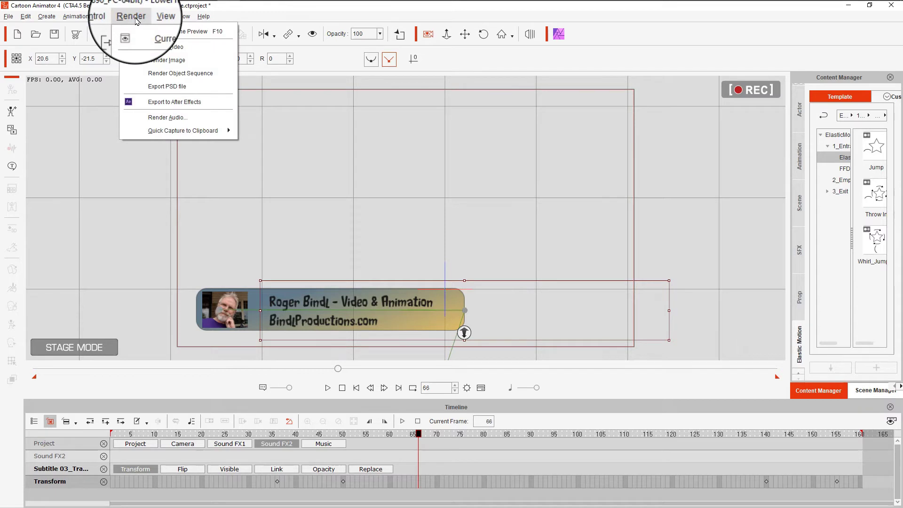
{"action": "left_click", "coordinate": [167, 47]}
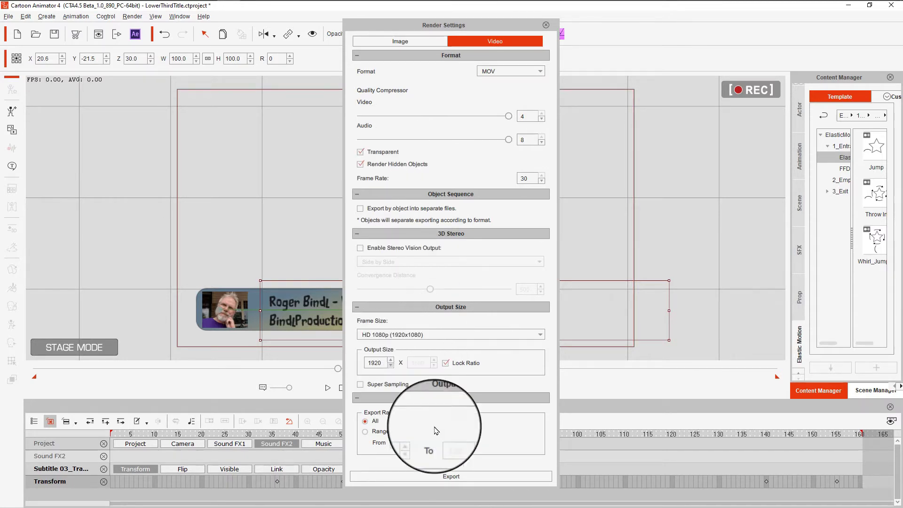
{"action": "left_click", "coordinate": [451, 477]}
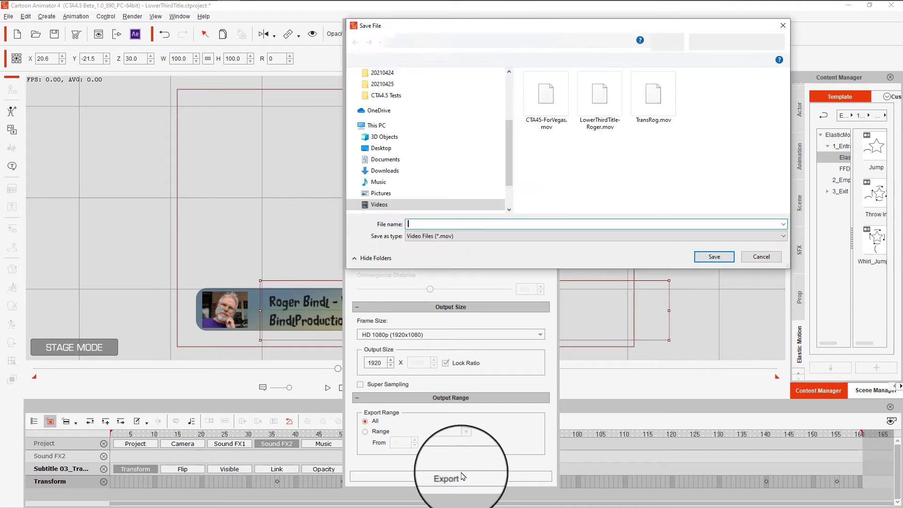
{"action": "left_click", "coordinate": [604, 106]}
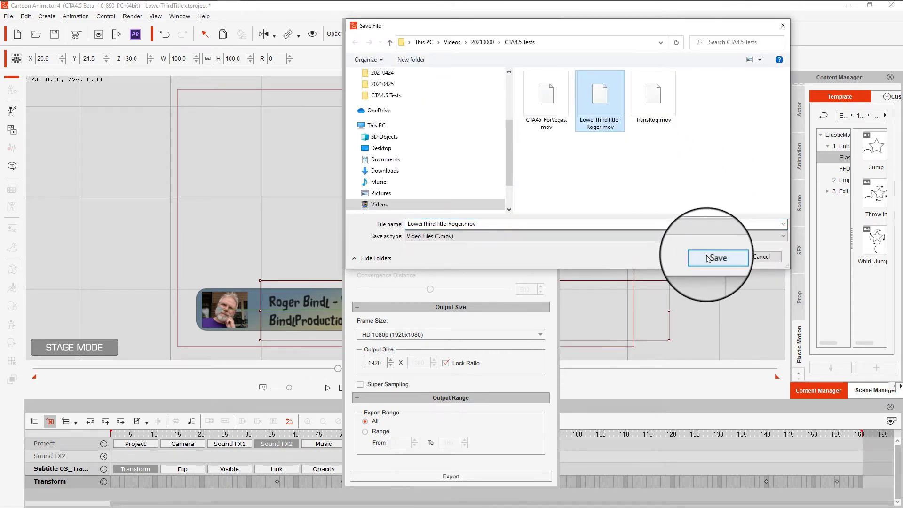
{"action": "left_click", "coordinate": [717, 266]}
{"action": "left_click", "coordinate": [472, 259]}
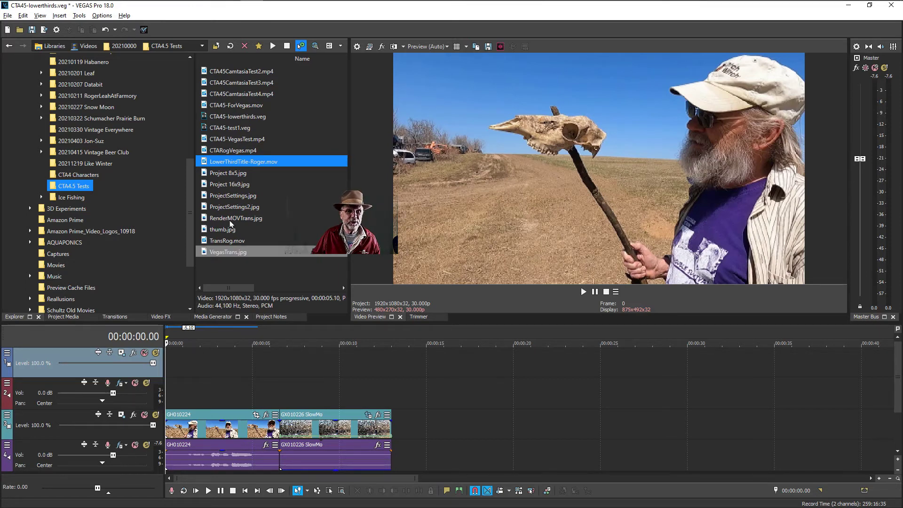
- In VEGAS Pro, place LowerThirdTitle-Roger.mov at the start of the empty track above the footage and preview it
{"action": "left_click_drag", "start_coordinate": [221, 163], "coordinate": [171, 374]}
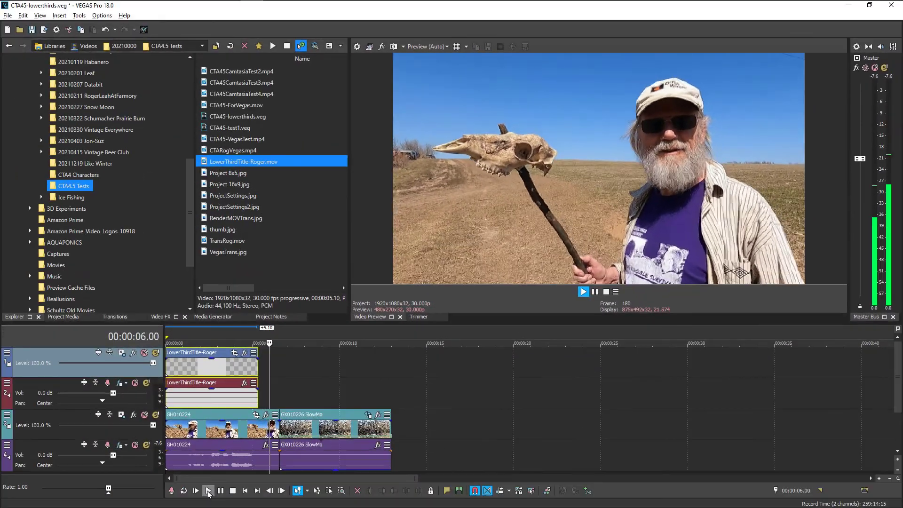
{"action": "key", "text": "space"}
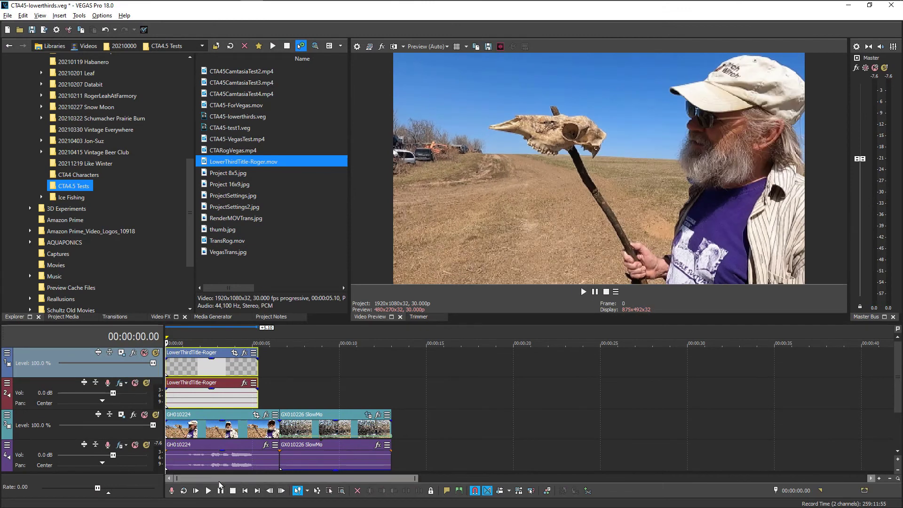
- Set the alpha channel to Undefined in the media properties of the lower-third title clip
{"action": "left_click", "coordinate": [218, 368]}
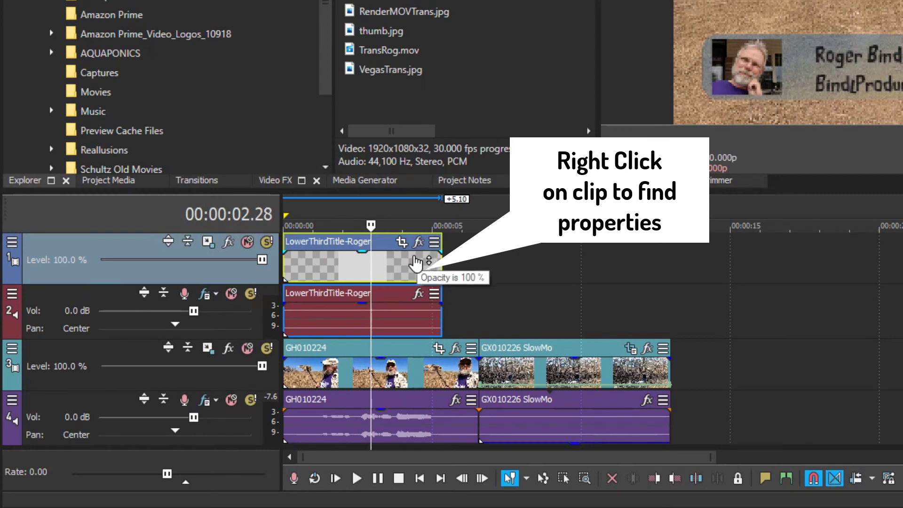
{"action": "right_click", "coordinate": [418, 258]}
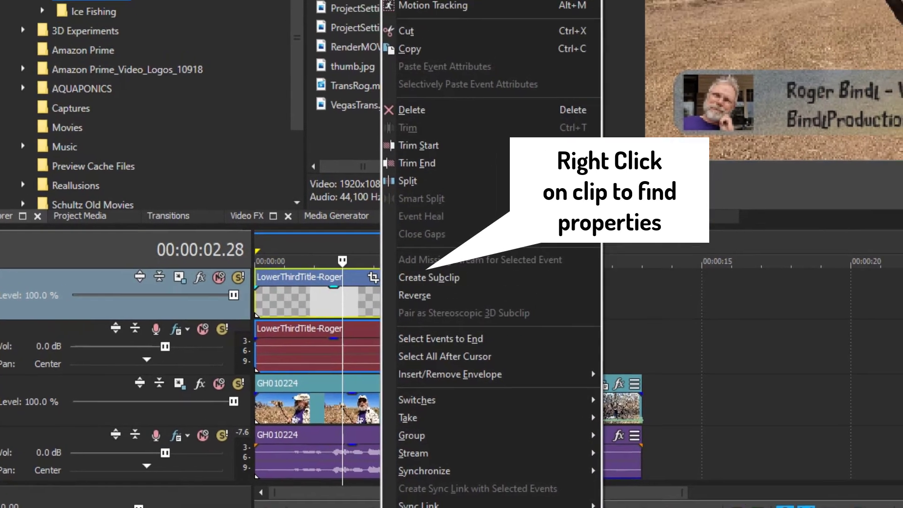
{"action": "left_click", "coordinate": [459, 494]}
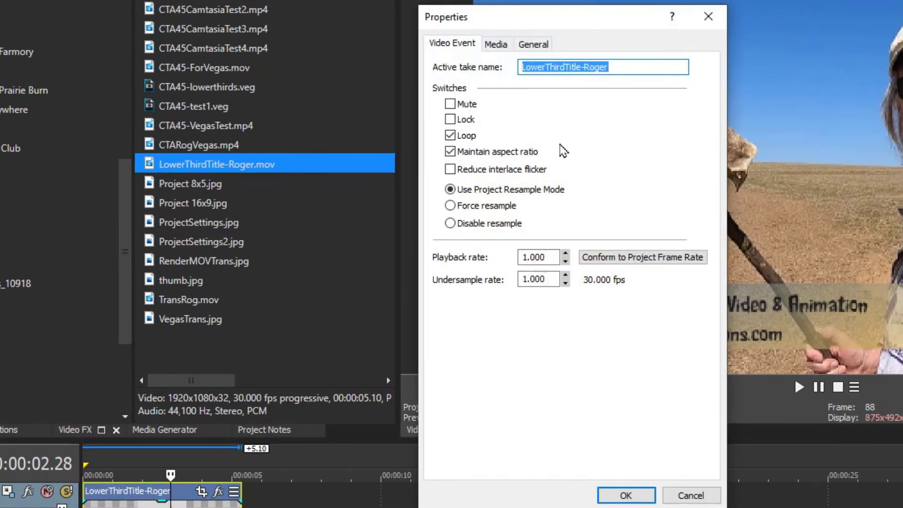
{"action": "left_click", "coordinate": [496, 45]}
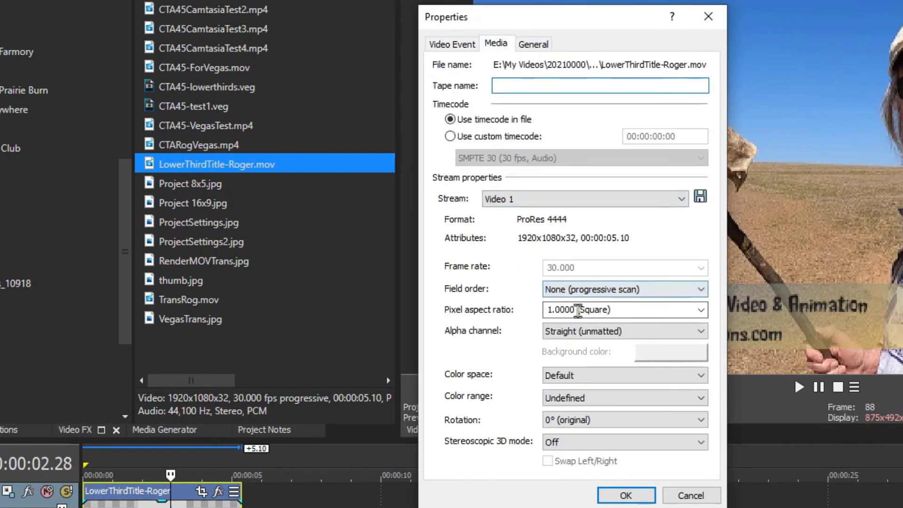
{"action": "left_click", "coordinate": [574, 332]}
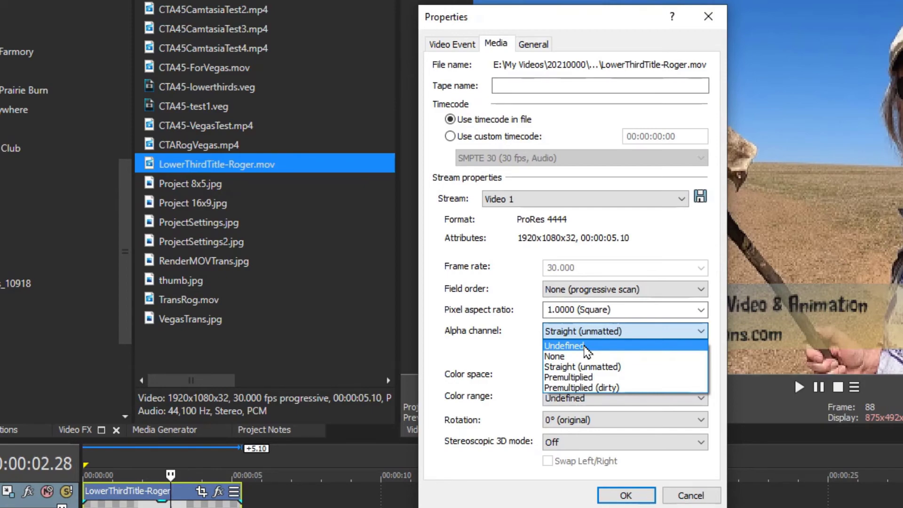
{"action": "left_click", "coordinate": [564, 345]}
{"action": "left_click", "coordinate": [625, 495]}
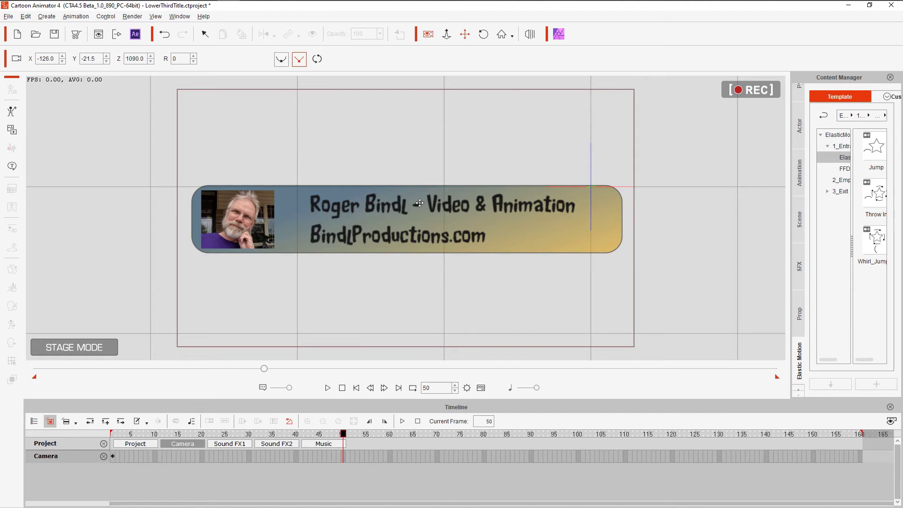
- Switch to VEGAS Pro, place LowerThirdTitle-Roger2.mov at the start of the empty video track and move the playhead to 00:00:01.15
{"action": "key", "text": "alt+Tab"}
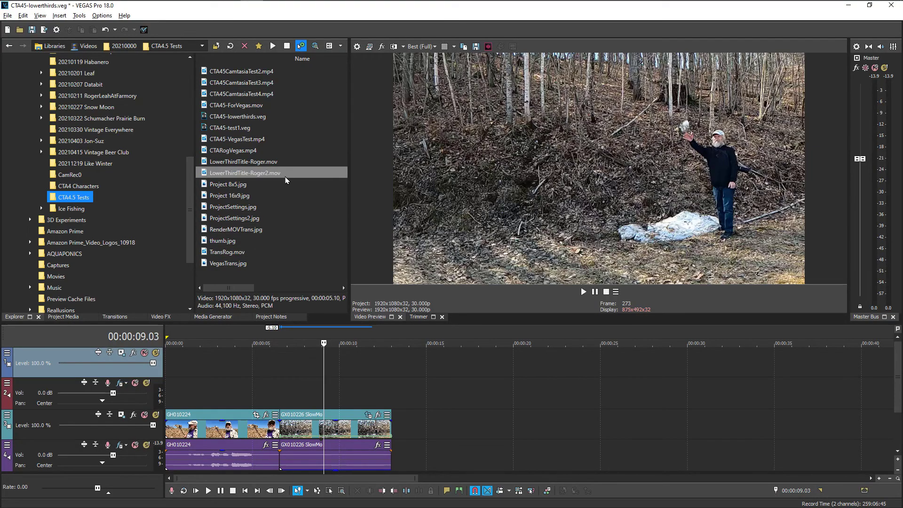
{"action": "left_click_drag", "start_coordinate": [275, 177], "coordinate": [170, 372]}
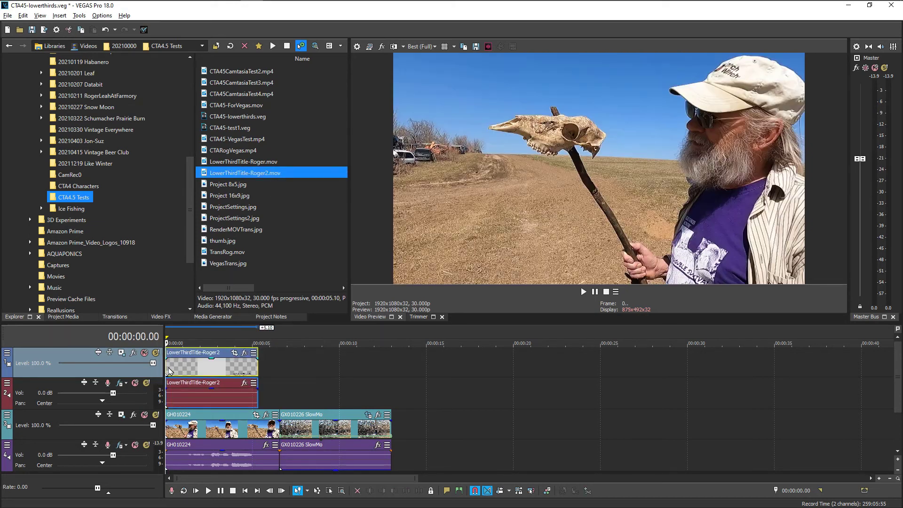
{"action": "left_click", "coordinate": [191, 371]}
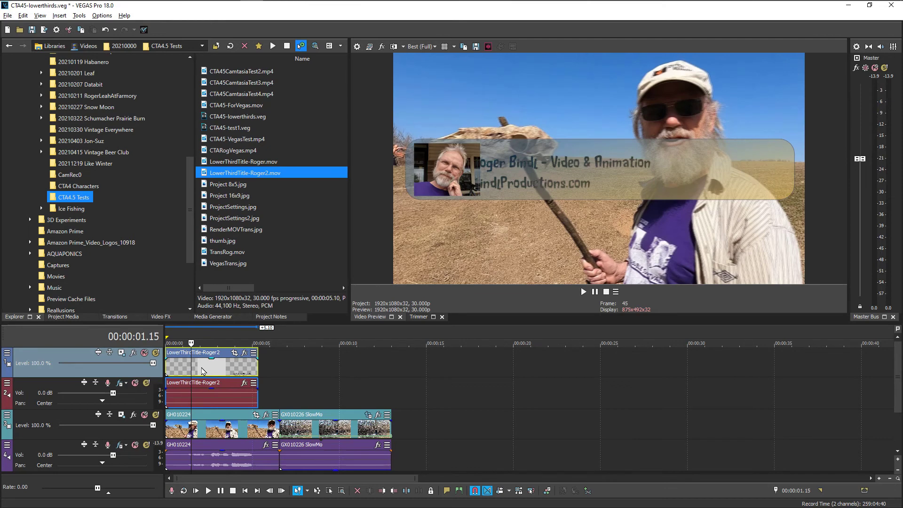
- In the title clip's Pan/Crop at 00:00:01.14, enlarge the frame to about 3,523 × 1,982 and centre it at about X 1,603, Y -122
{"action": "left_click", "coordinate": [234, 352]}
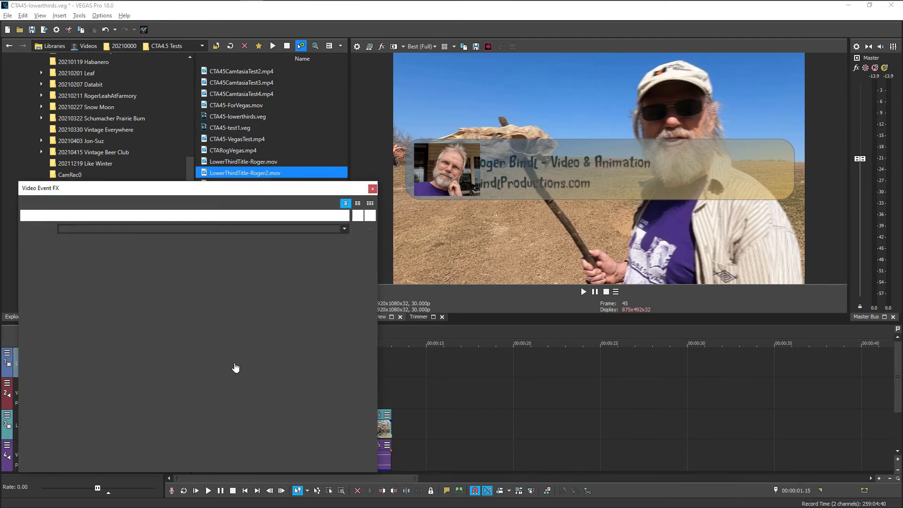
{"action": "left_click", "coordinate": [93, 441]}
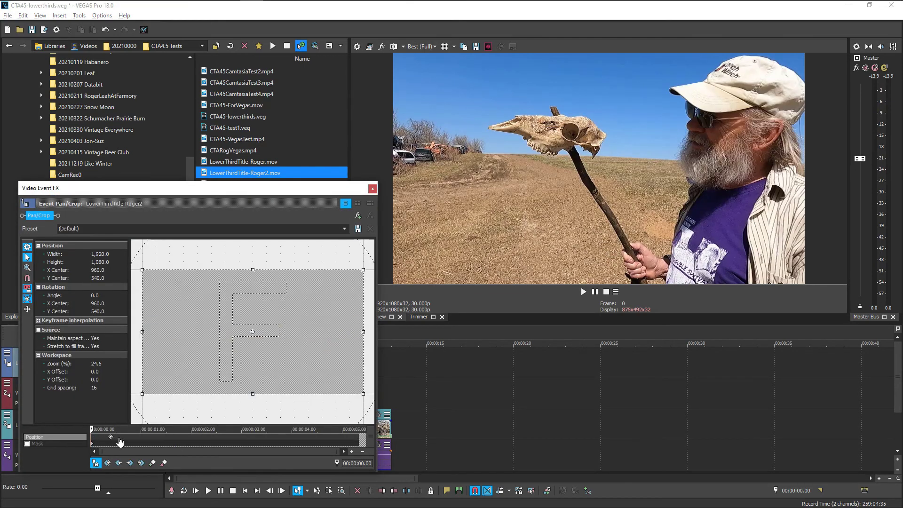
{"action": "left_click", "coordinate": [166, 443]}
{"action": "scroll", "coordinate": [311, 308], "scroll_direction": "down", "scroll_amount": 4}
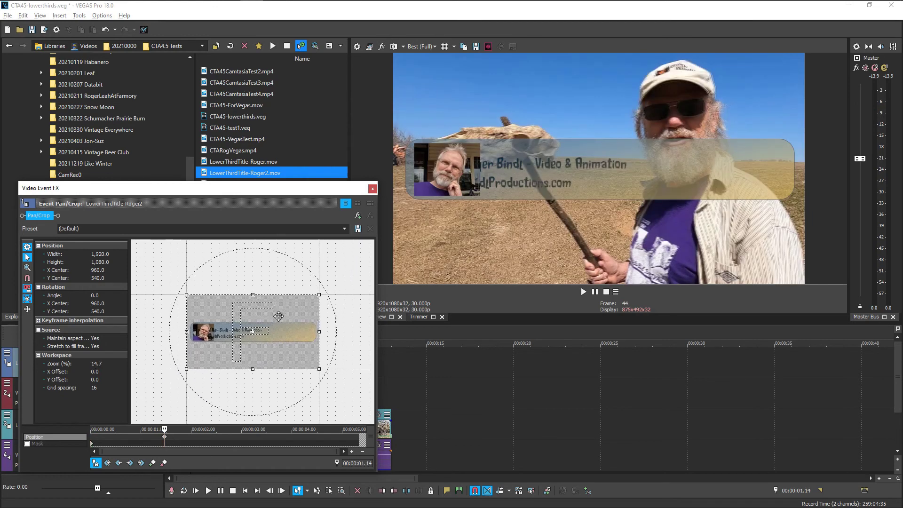
{"action": "left_click_drag", "start_coordinate": [306, 304], "coordinate": [348, 277]}
{"action": "left_click_drag", "start_coordinate": [303, 312], "coordinate": [320, 296]}
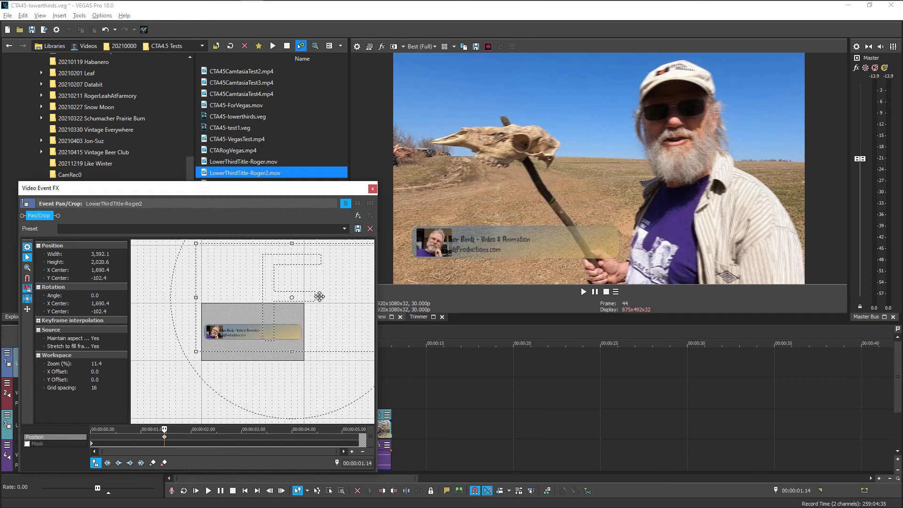
{"action": "scroll", "coordinate": [229, 268], "scroll_direction": "down", "scroll_amount": 1}
{"action": "left_click_drag", "start_coordinate": [202, 253], "coordinate": [203, 254]}
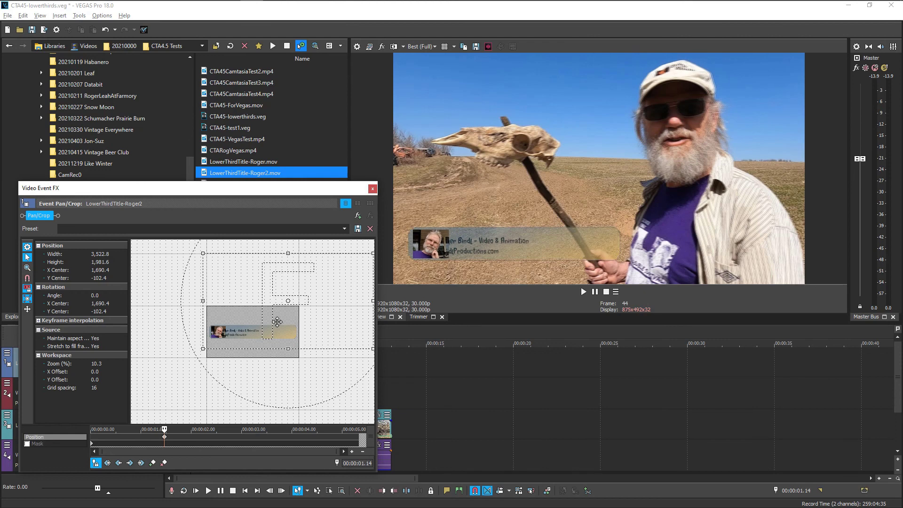
{"action": "left_click_drag", "start_coordinate": [278, 322], "coordinate": [273, 321]}
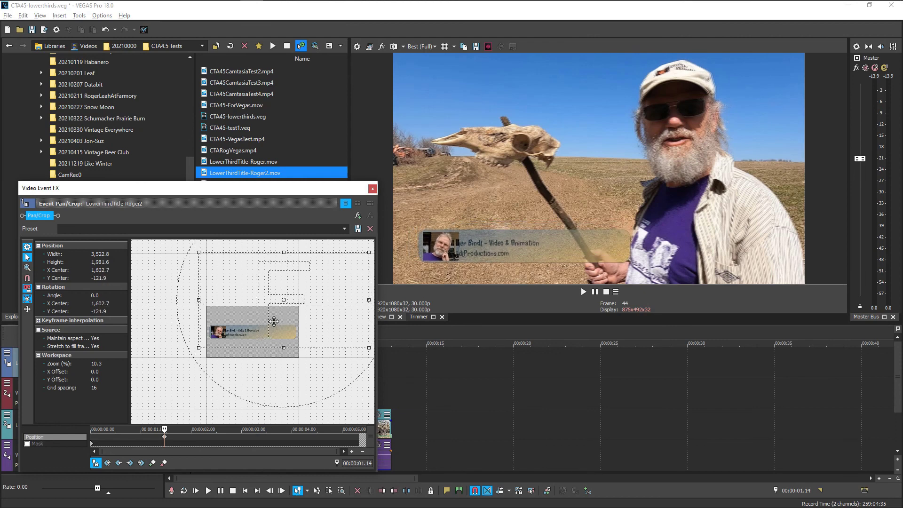